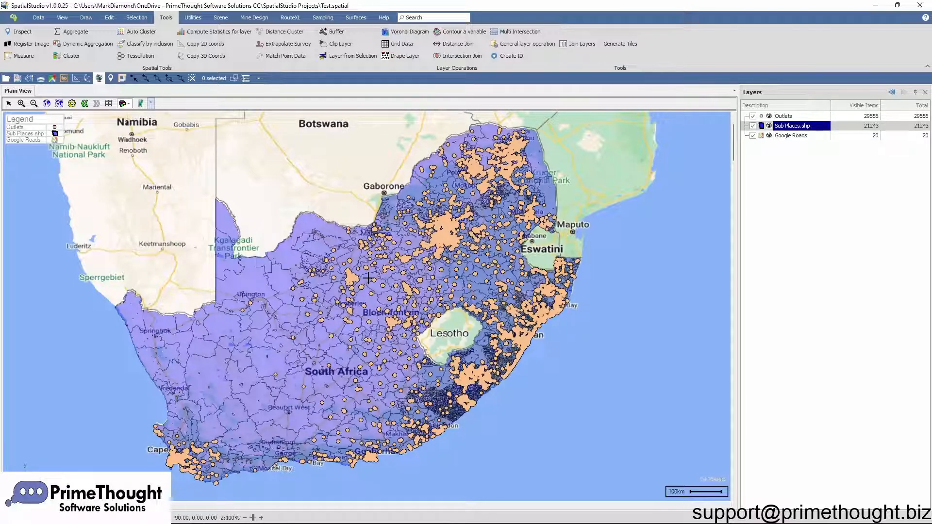
click(791, 116)
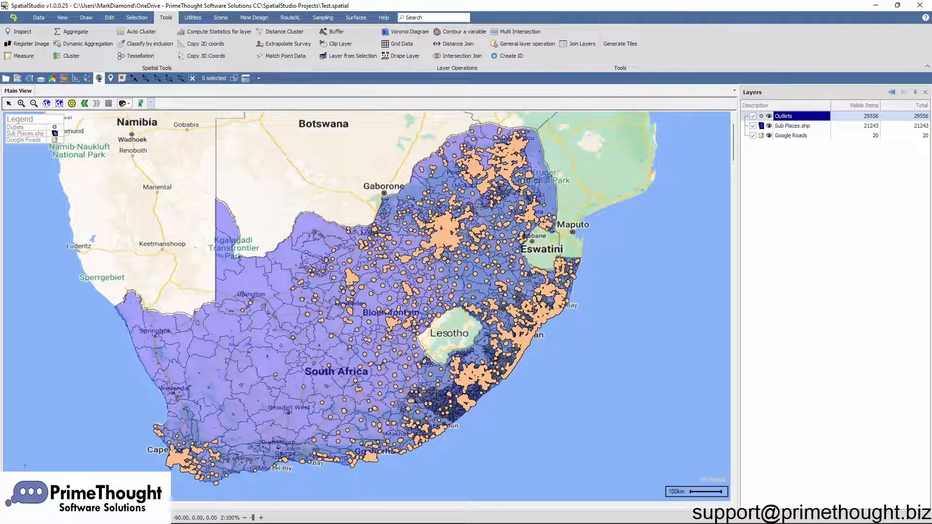
key(Down)
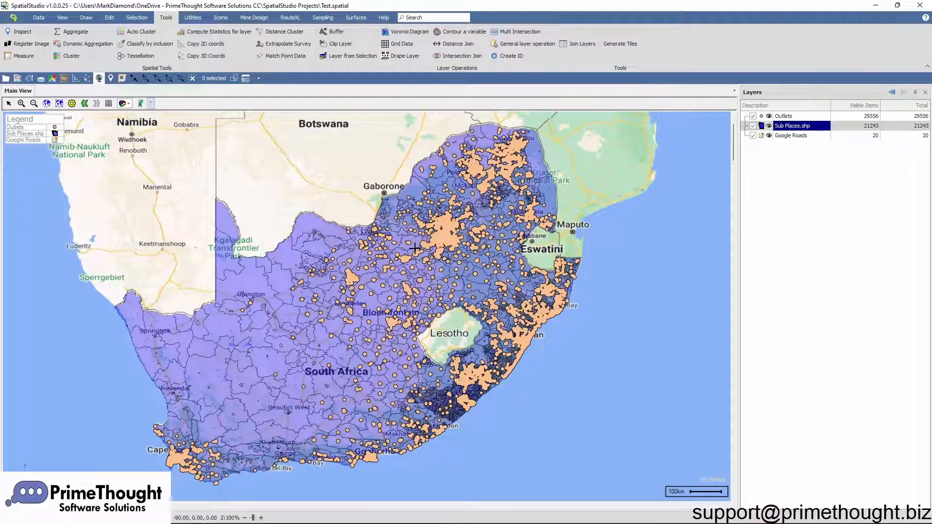
click(159, 47)
click(785, 117)
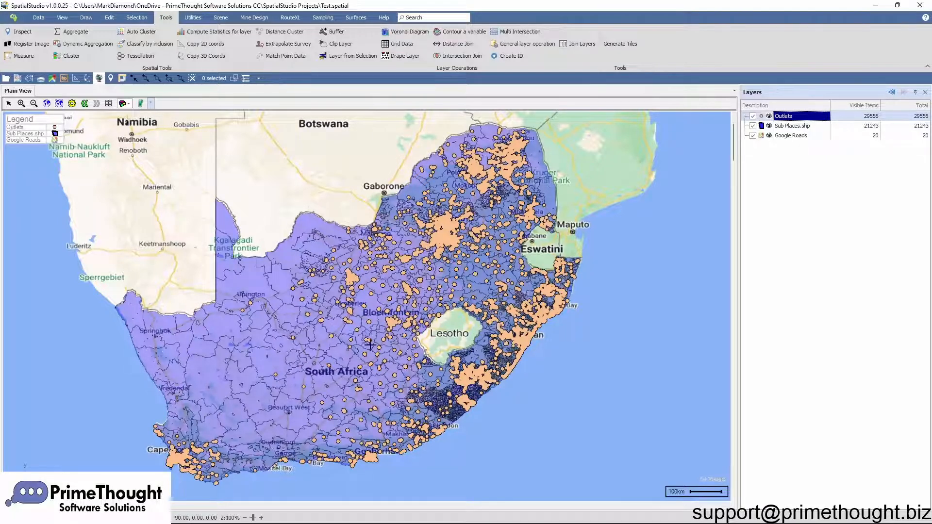
click(799, 129)
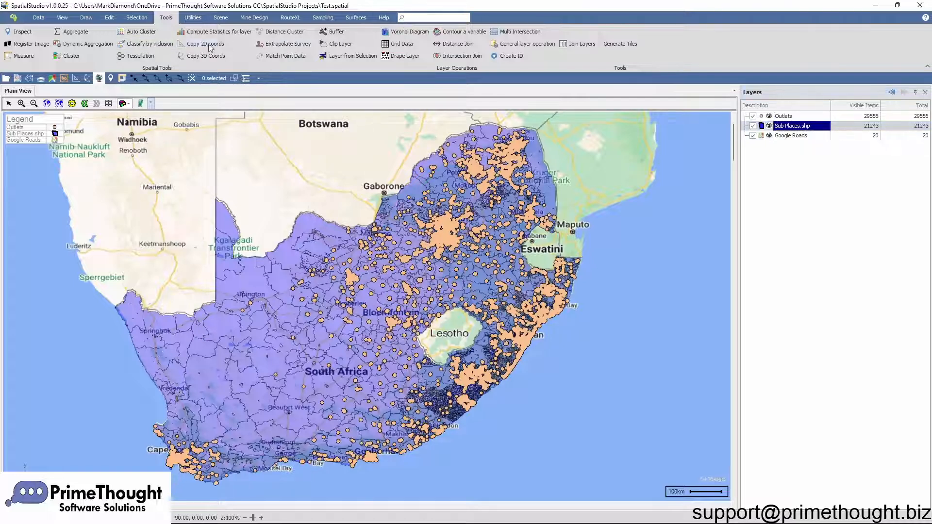
Start Classify by inclusion with Outlets as the layer to classify and Sub Places.shp as the classifying layer.
click(158, 46)
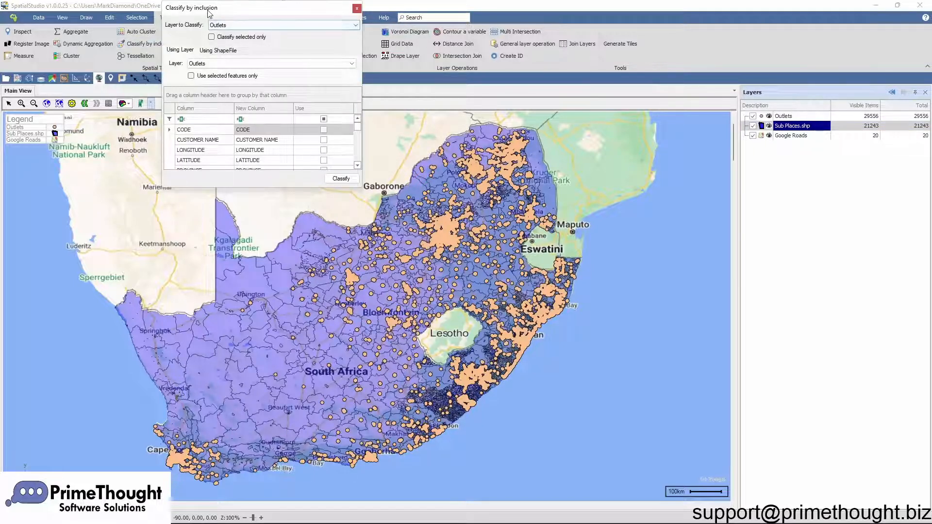
drag(209, 13, 314, 93)
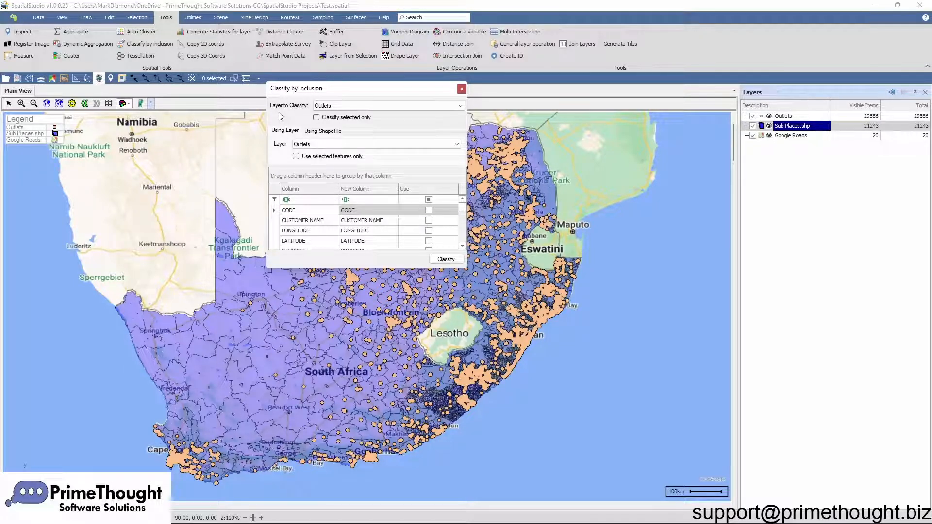
click(330, 105)
click(332, 115)
click(321, 144)
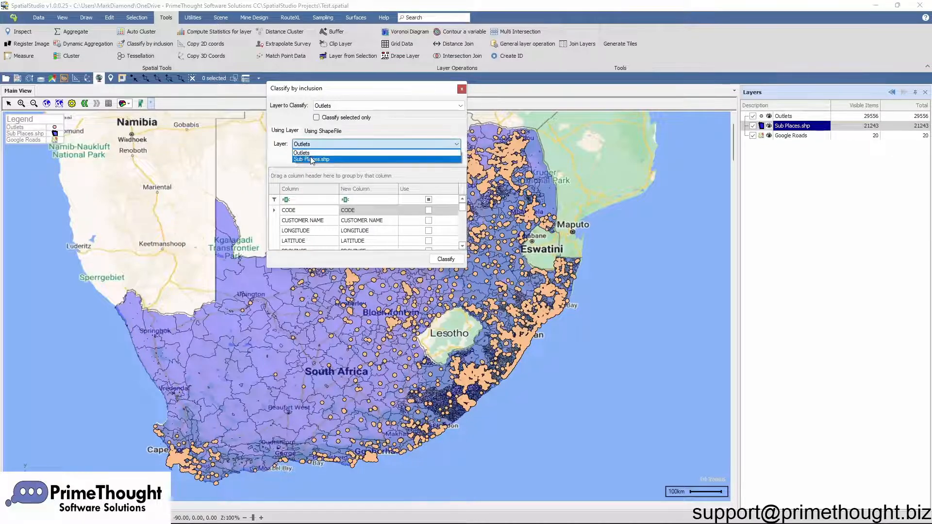
click(312, 160)
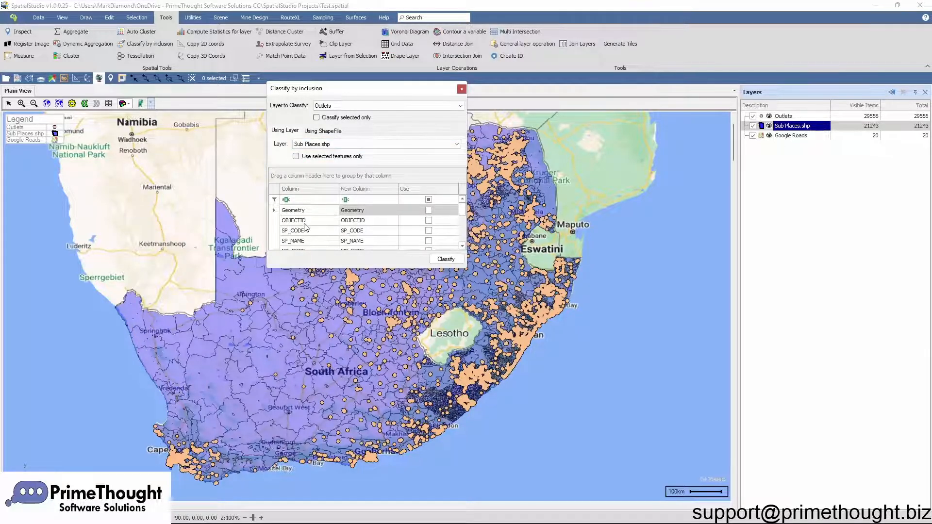
Include the SP_CODE and SP_NAME columns from the Sub Places layer and run the classification.
scroll(305, 226, down, 1)
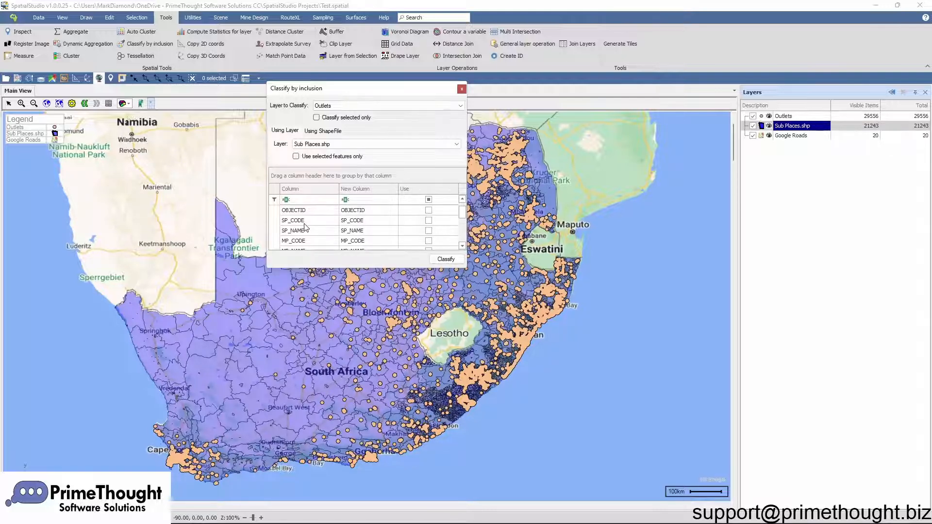
click(428, 220)
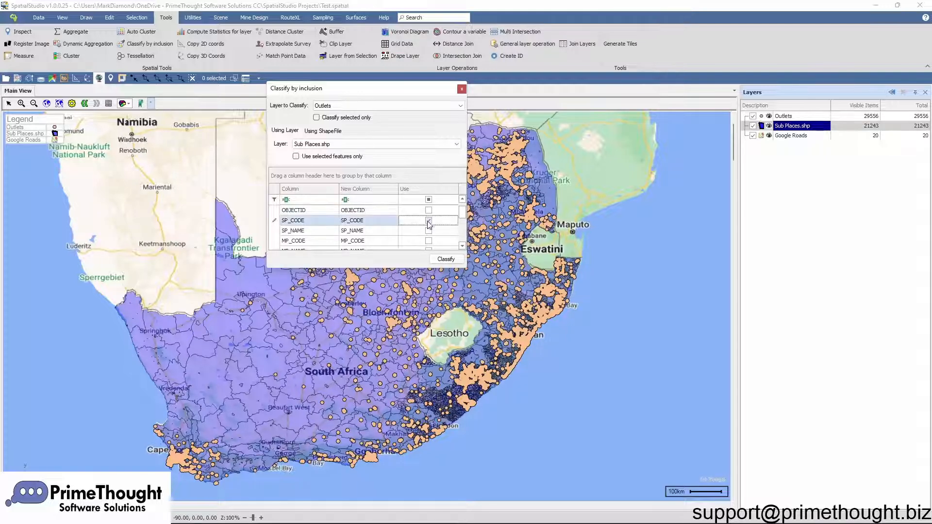
click(428, 231)
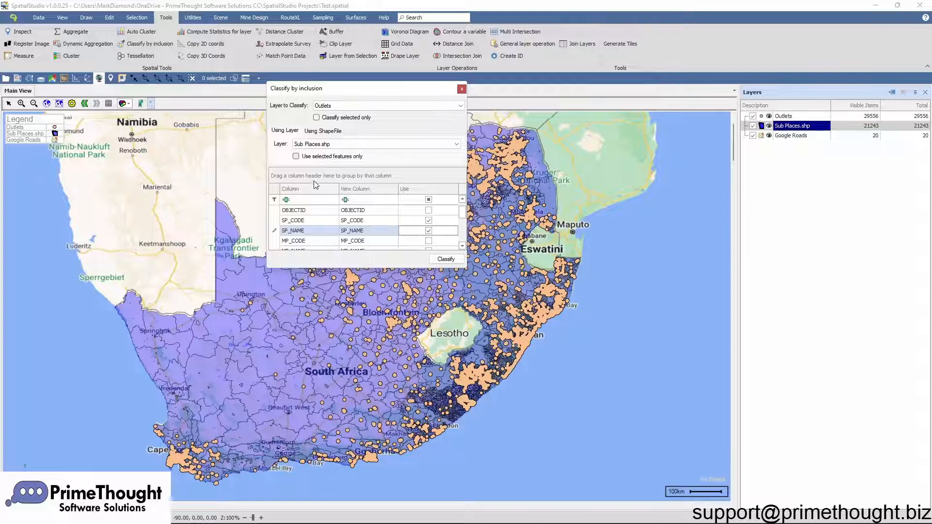
click(326, 131)
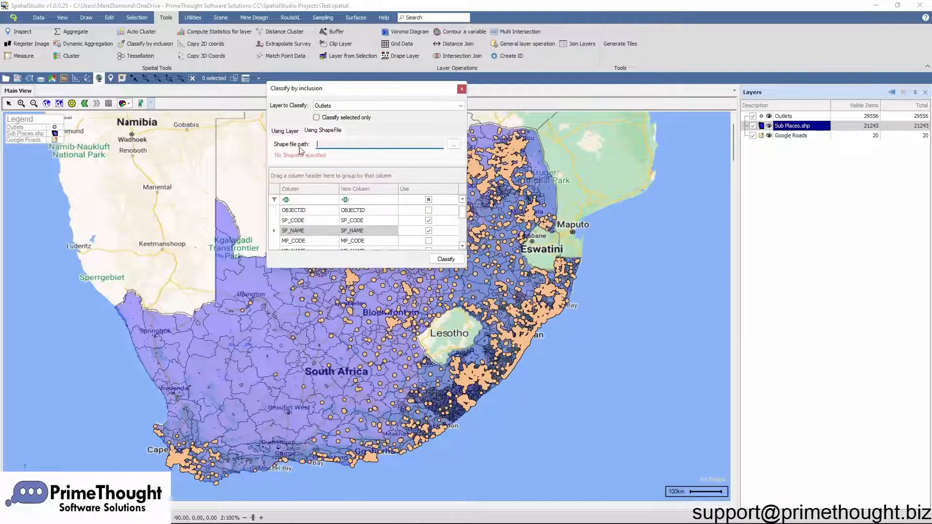
click(292, 132)
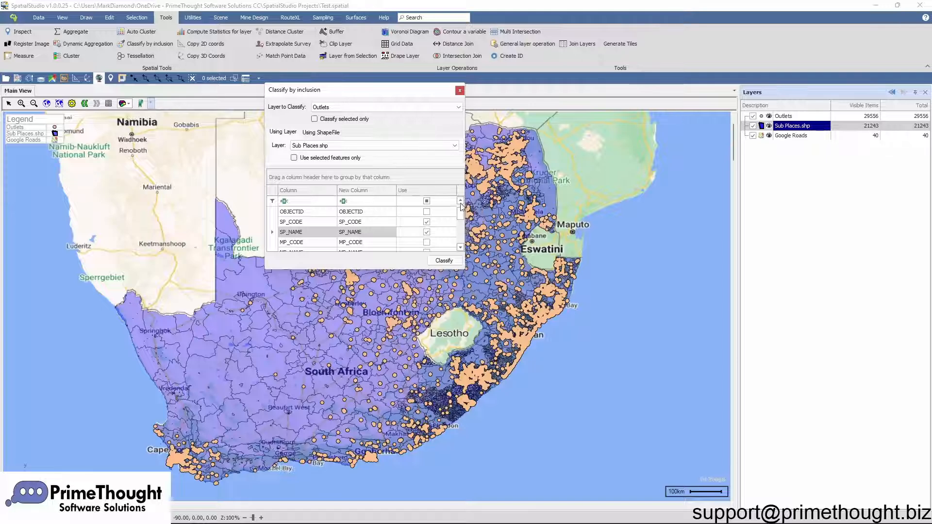
click(445, 260)
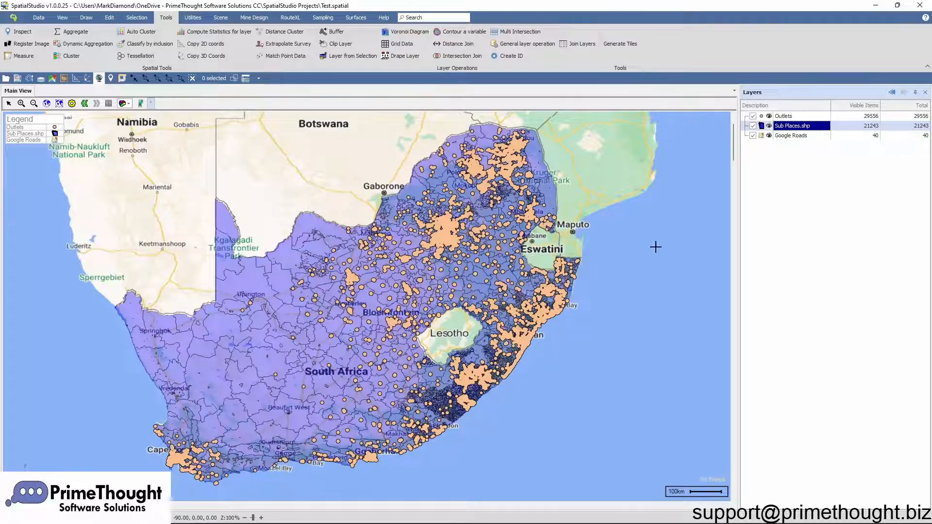
Open the Outlets layer's data table, make it taller and check its SP_CODE and SP_NAME columns.
click(780, 118)
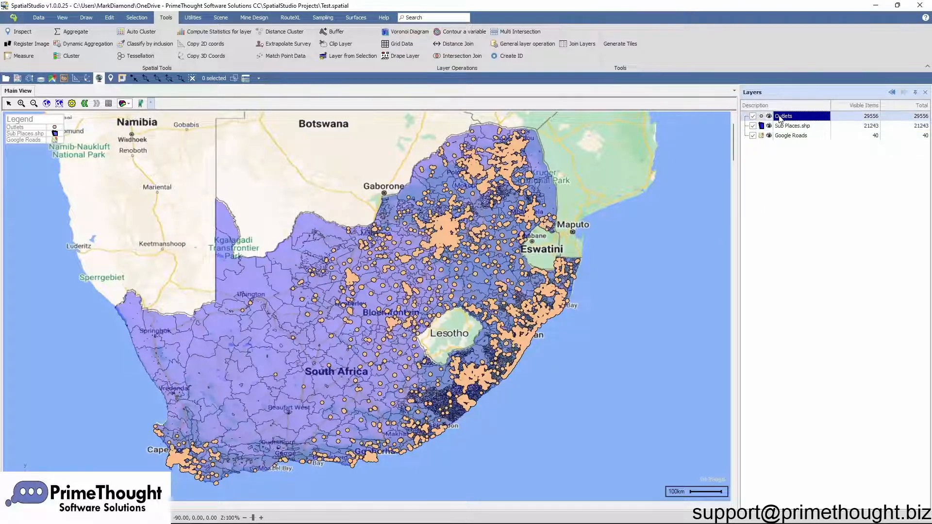
right_click(781, 119)
click(801, 129)
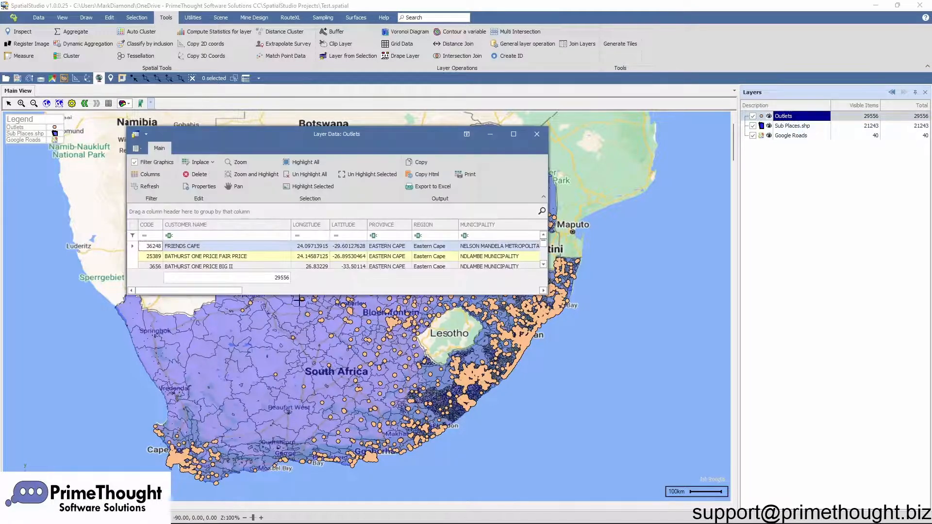
drag(302, 296, 302, 357)
drag(226, 352, 567, 346)
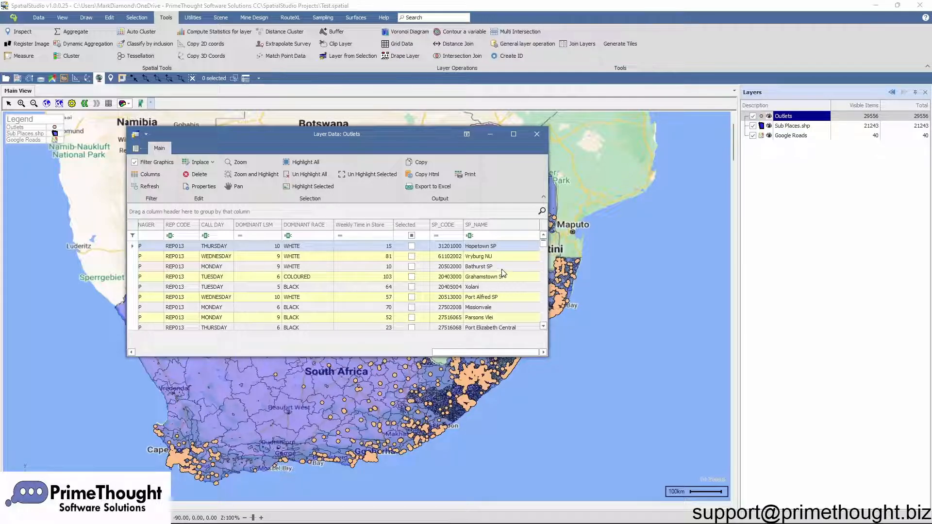
Group the Outlets data rows by SP_NAME.
drag(488, 225, 181, 211)
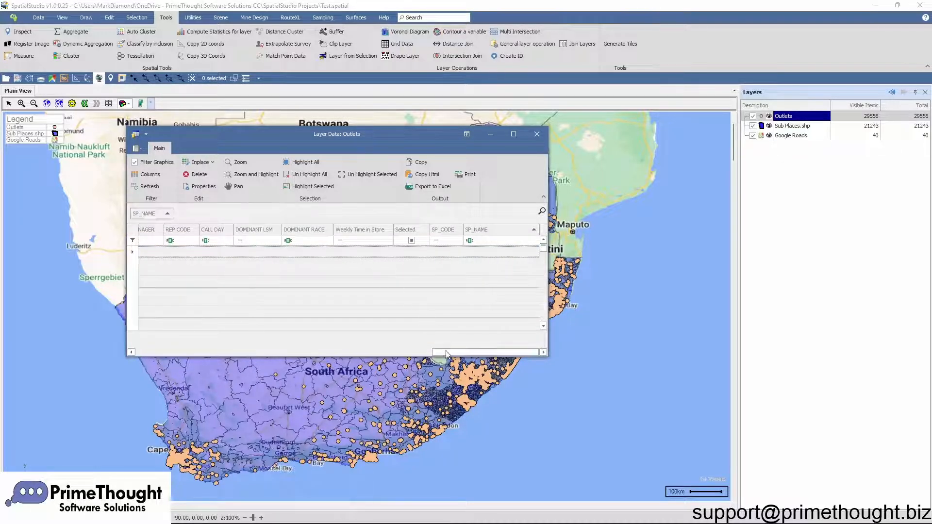
drag(439, 352, 149, 327)
scroll(203, 275, down, 4)
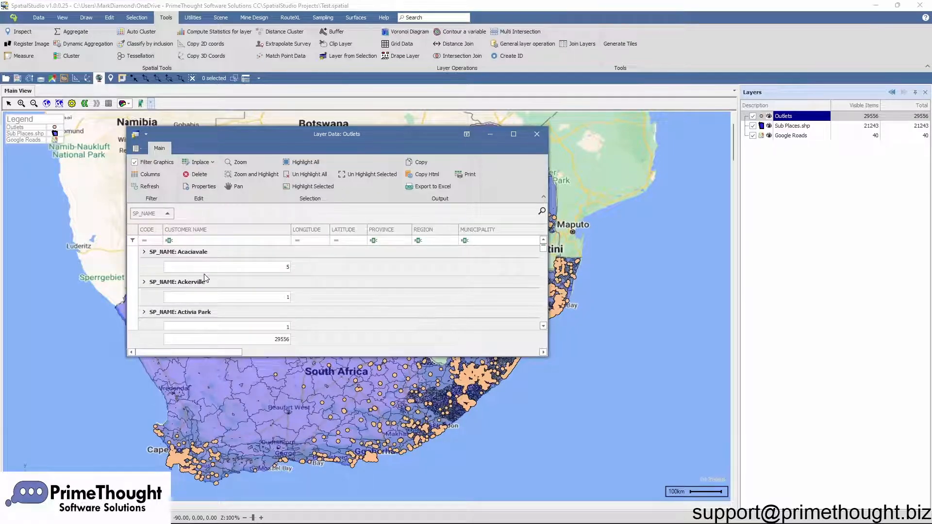
scroll(204, 277, down, 2)
Expand the Actonville group to examine its outlets, collapse it again and review the outlet counts of the neighbouring groups.
click(144, 282)
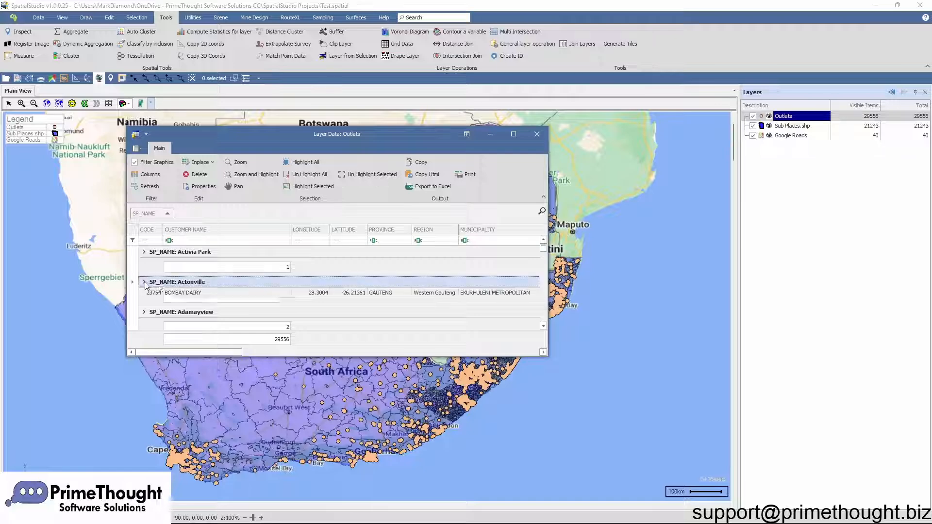
scroll(204, 297, down, 2)
scroll(204, 298, up, 2)
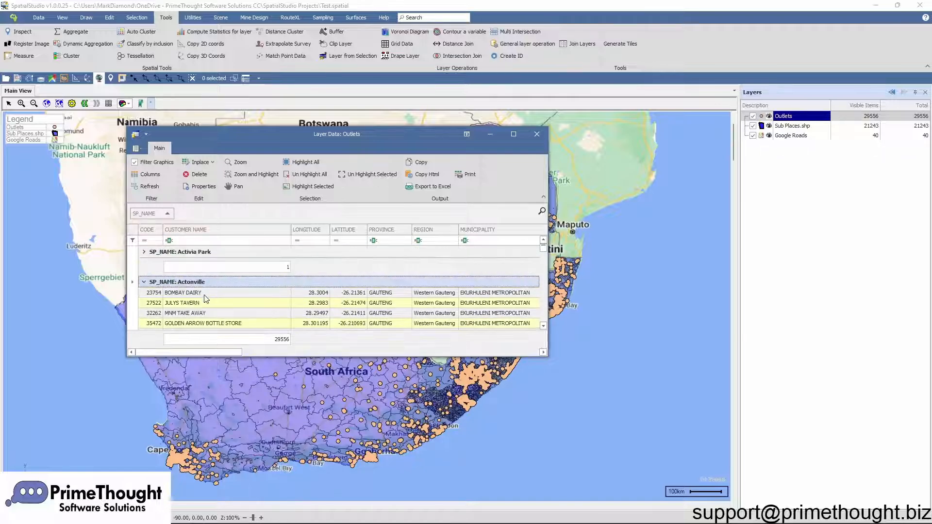
scroll(196, 303, down, 1)
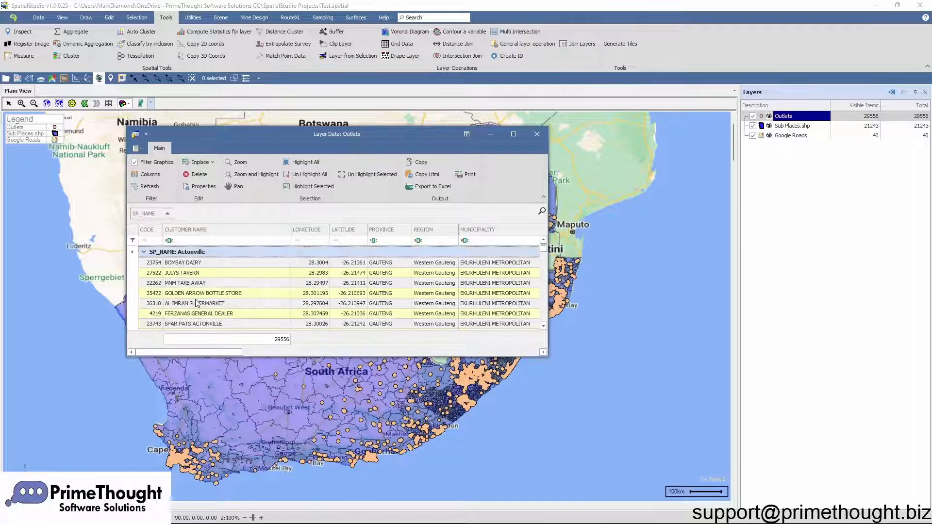
scroll(196, 303, up, 1)
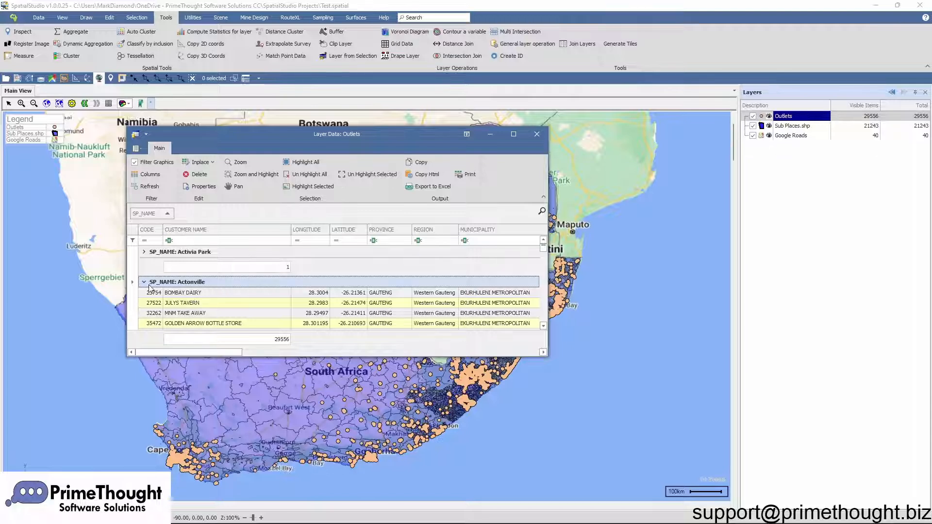
click(144, 283)
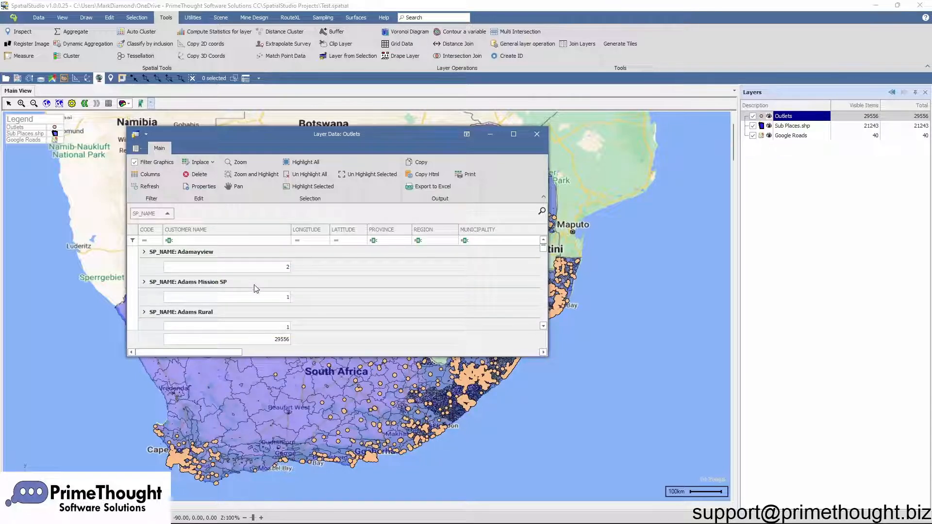
scroll(255, 290, up, 1)
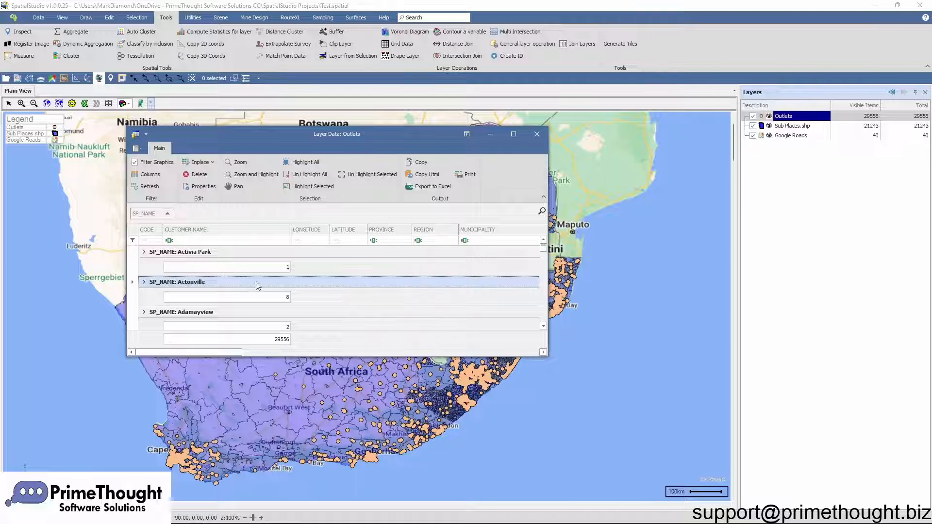
scroll(271, 284, down, 1)
scroll(262, 297, up, 1)
Add a Sum summary of TOTAL VOLUME to the SP_NAME groups and review the grouped rows.
right_click(311, 266)
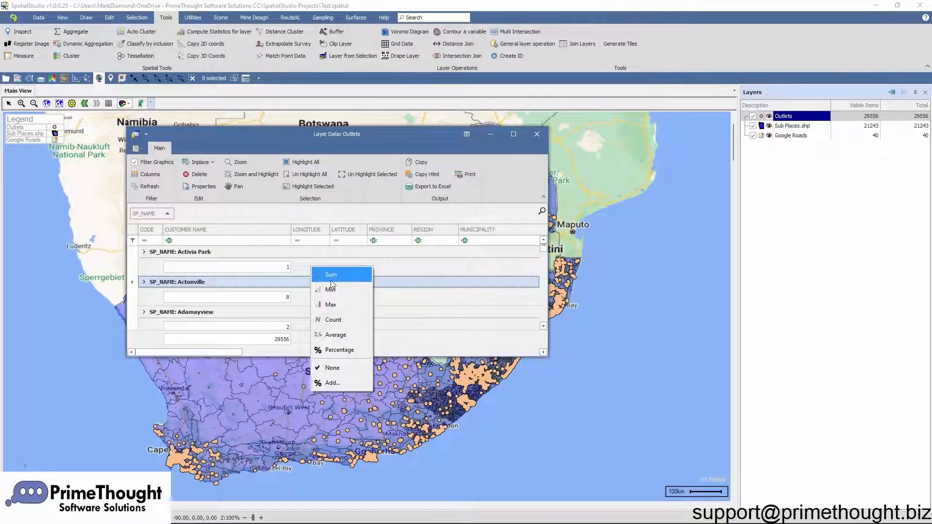
click(391, 269)
drag(234, 352, 461, 350)
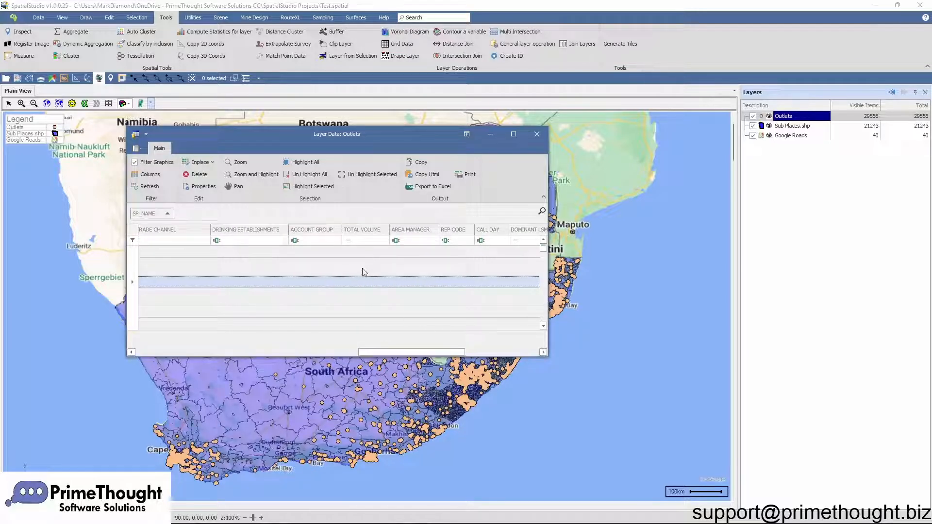
right_click(362, 269)
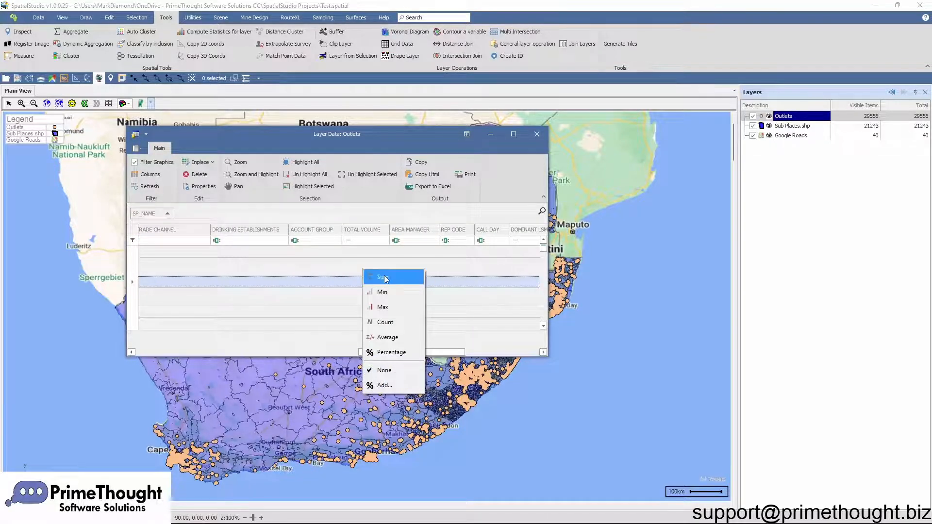
click(384, 277)
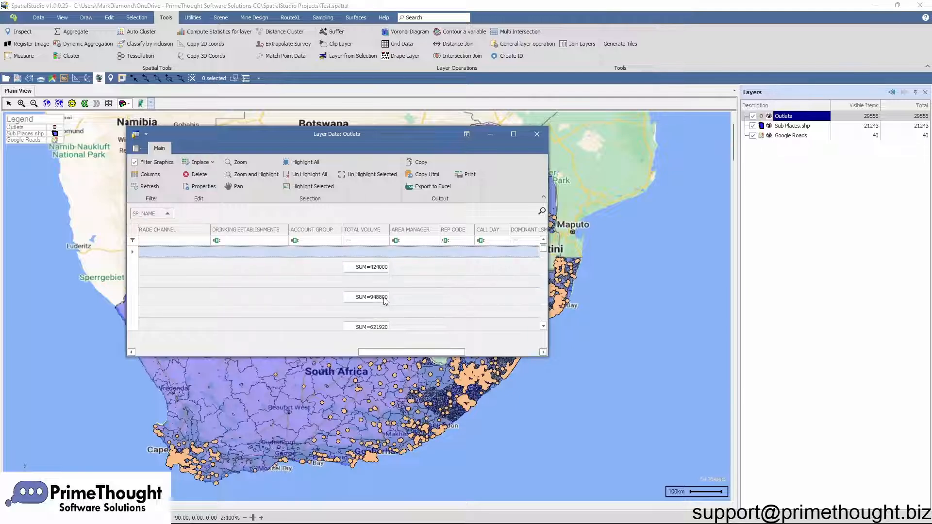
scroll(386, 301, up, 1)
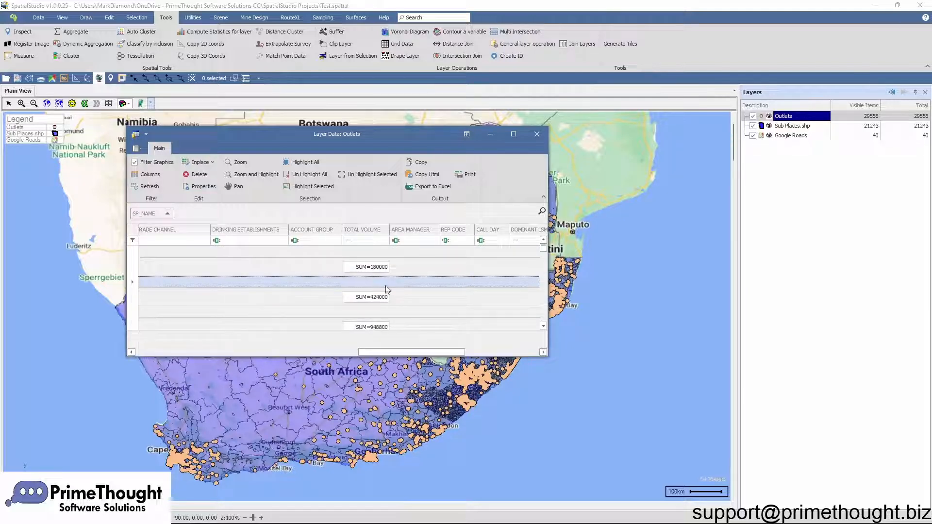
drag(400, 352, 163, 338)
scroll(213, 277, down, 4)
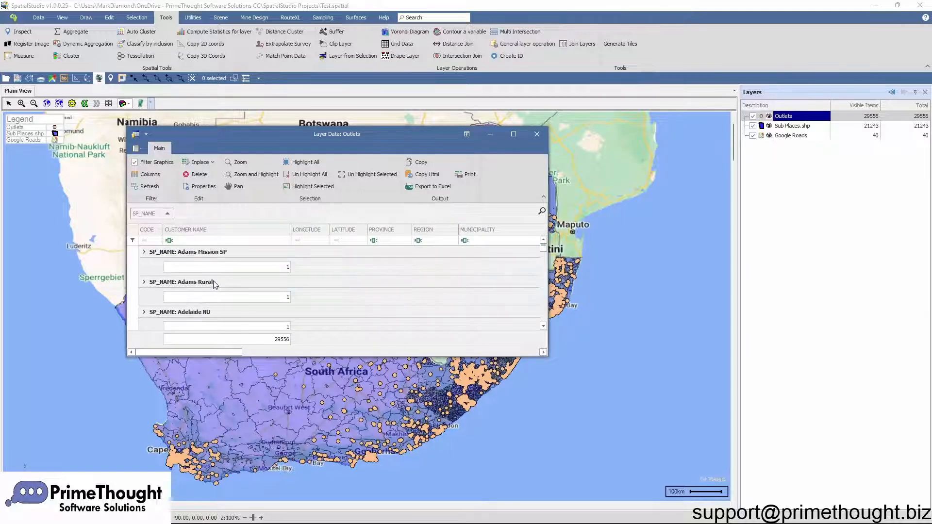